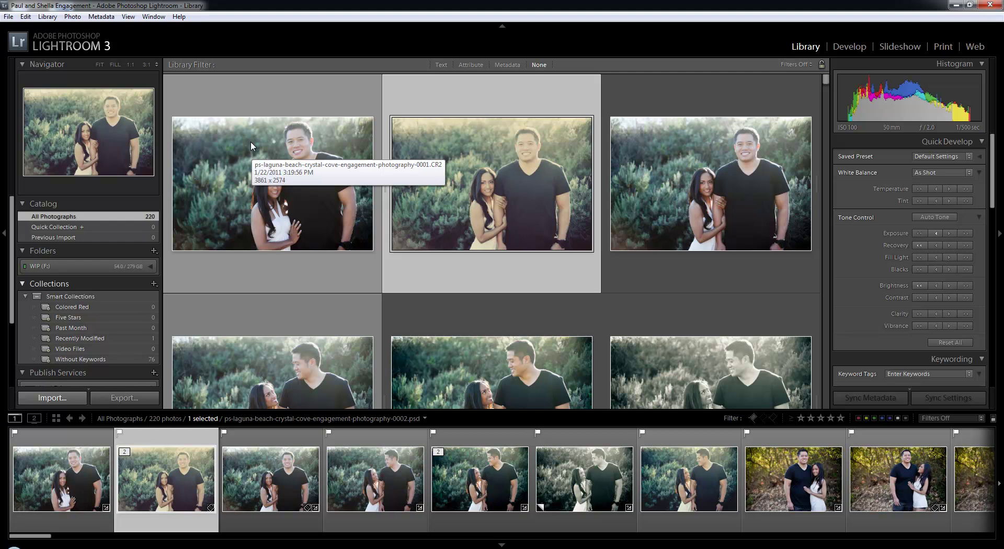
Step: Open ps-laguna-beach-crystal-cove-engagement-photography-0001.CR2 large in Loupe view
{"action": "left_click", "coordinate": [250, 142]}
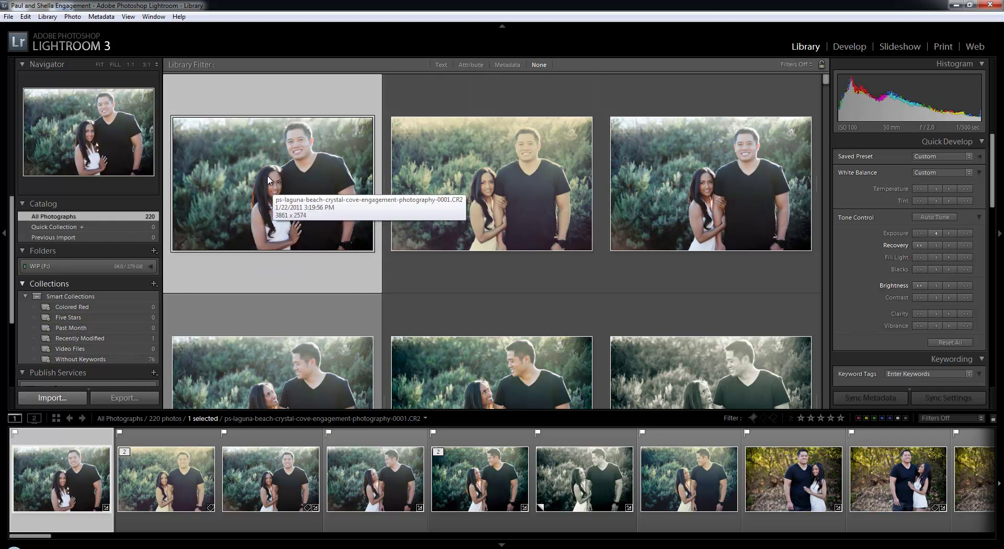
{"action": "double_click", "coordinate": [291, 159]}
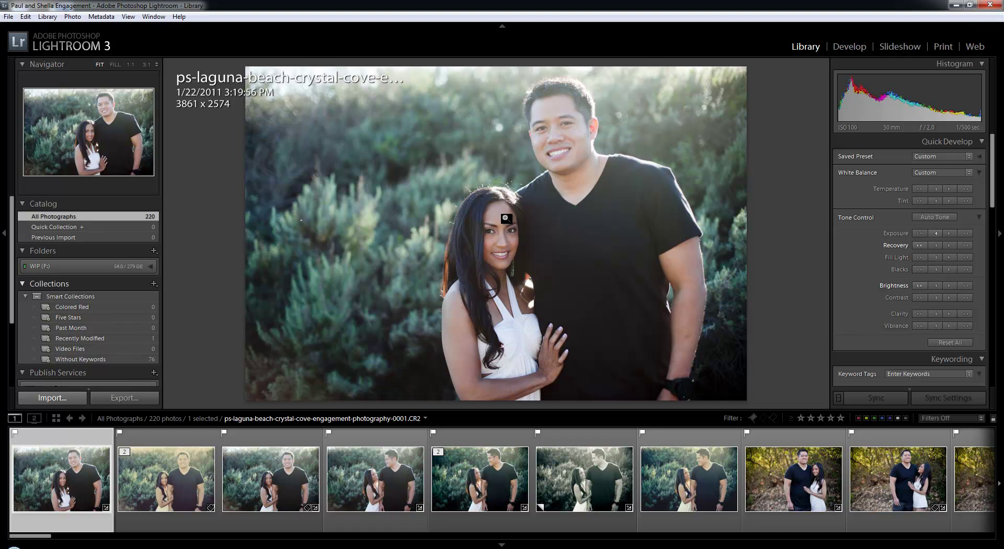
Step: Step to the second photo, return to Grid, then show the first two photos in Compare view
{"action": "key", "text": "Right"}
{"action": "key", "text": "Right"}
{"action": "key", "text": "Right"}
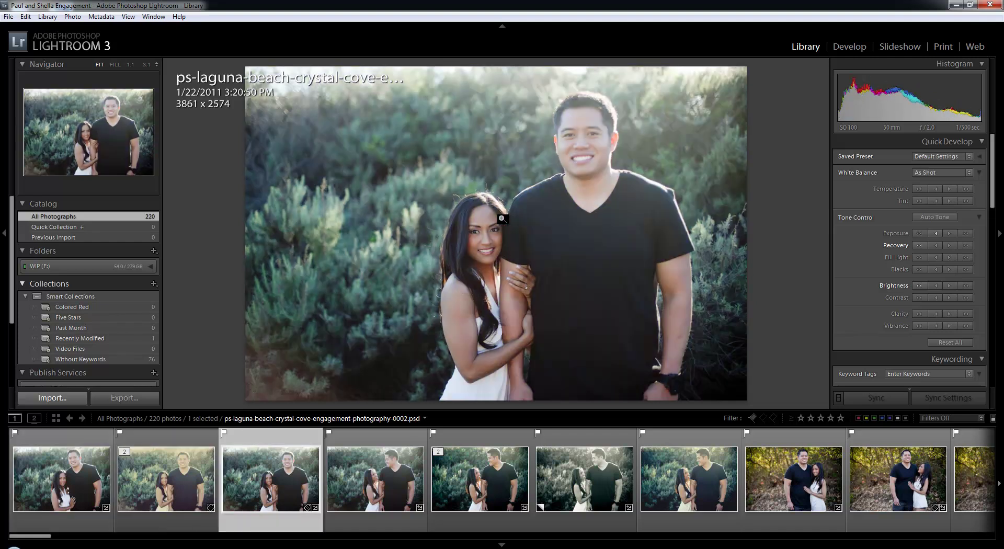
{"action": "key", "text": "Left"}
{"action": "key", "text": "Left"}
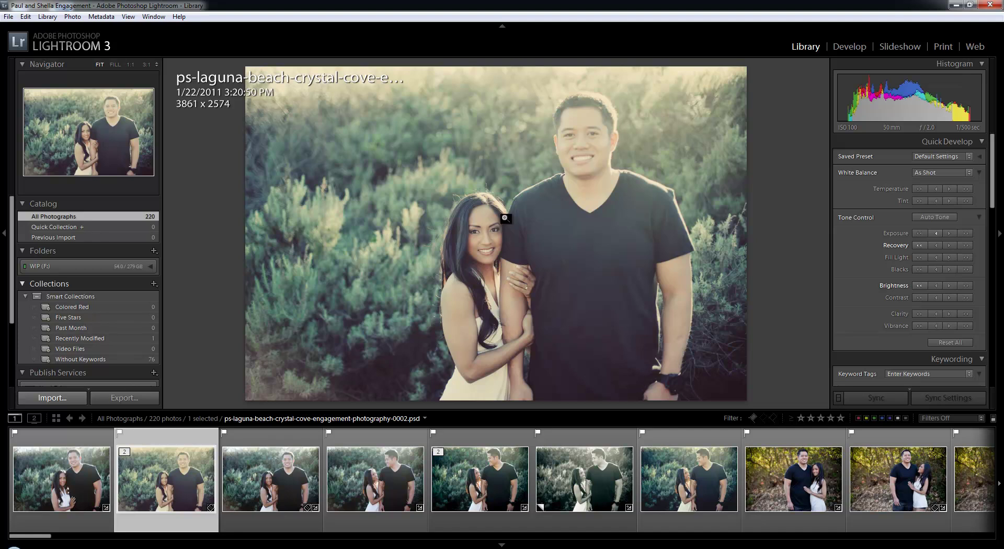
{"action": "key", "text": "g"}
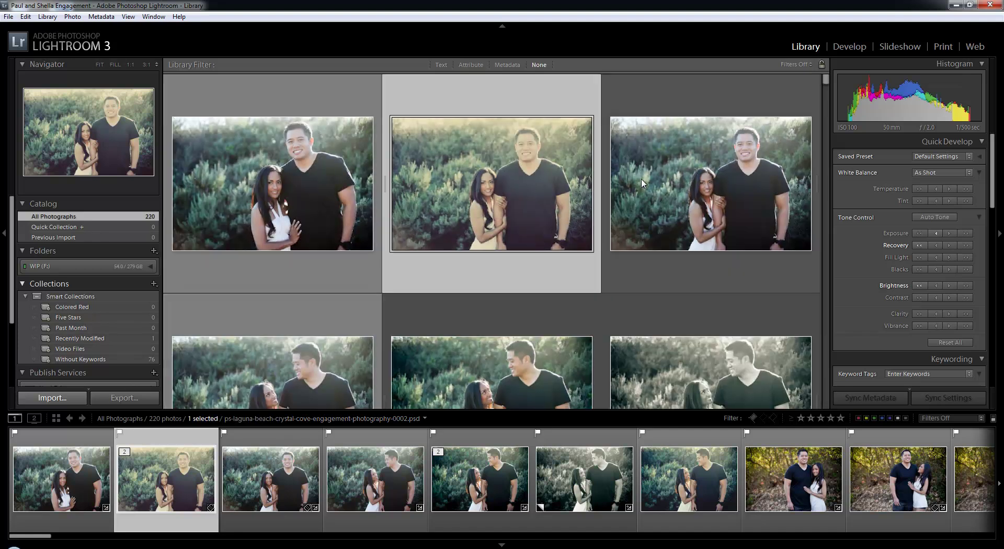
{"action": "key", "text": "c"}
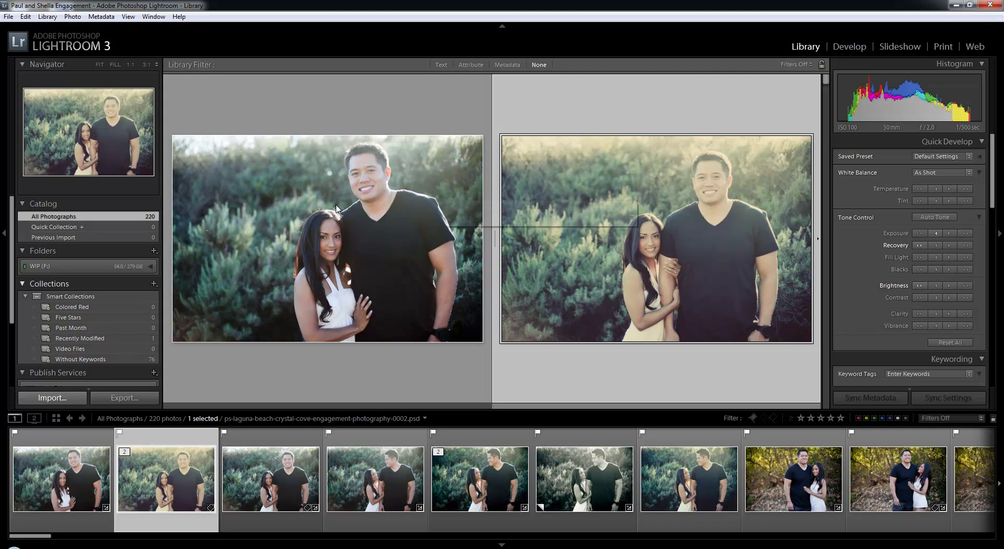
Step: Open the left photo in Loupe, inspect the woman's face at 1:1, then fit it again
{"action": "double_click", "coordinate": [369, 216]}
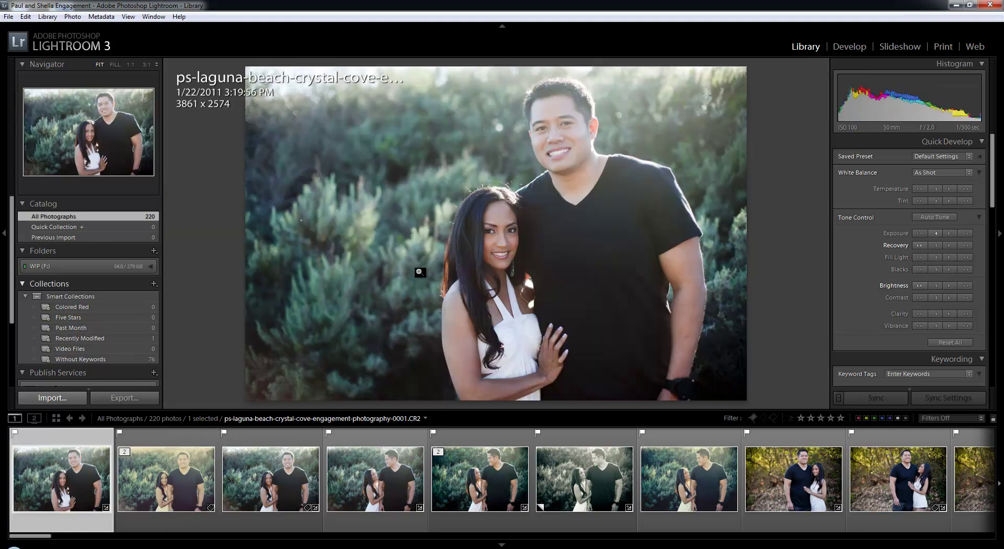
{"action": "left_click", "coordinate": [496, 233]}
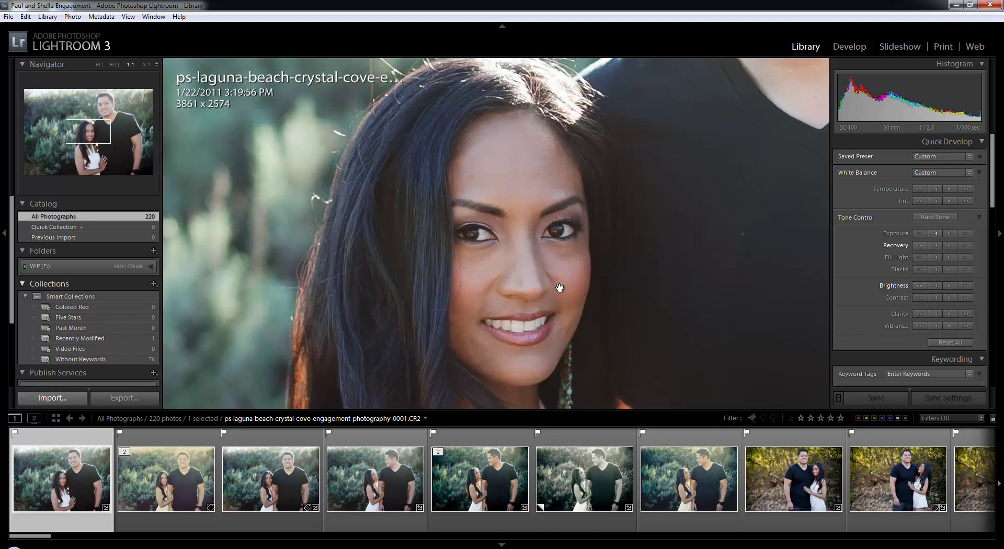
{"action": "left_click_drag", "start_coordinate": [560, 287], "coordinate": [415, 236]}
{"action": "left_click", "coordinate": [385, 243]}
{"action": "left_click", "coordinate": [394, 217]}
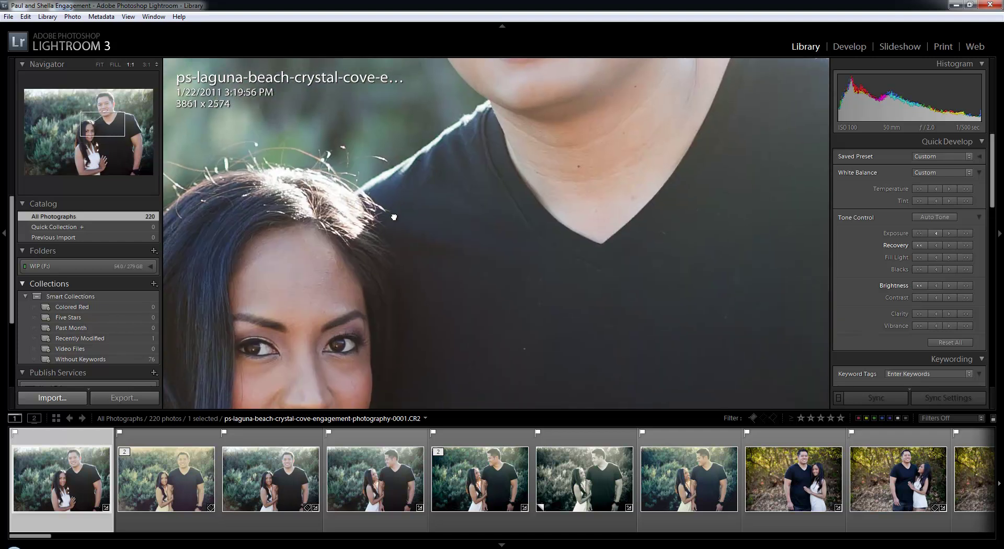
{"action": "left_click", "coordinate": [418, 210]}
{"action": "left_click", "coordinate": [442, 205]}
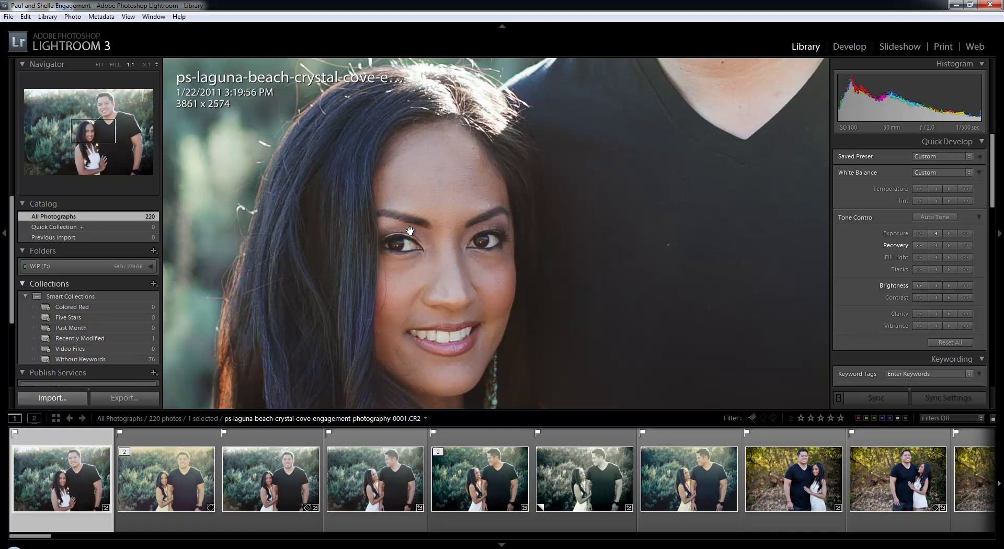
{"action": "left_click", "coordinate": [427, 248]}
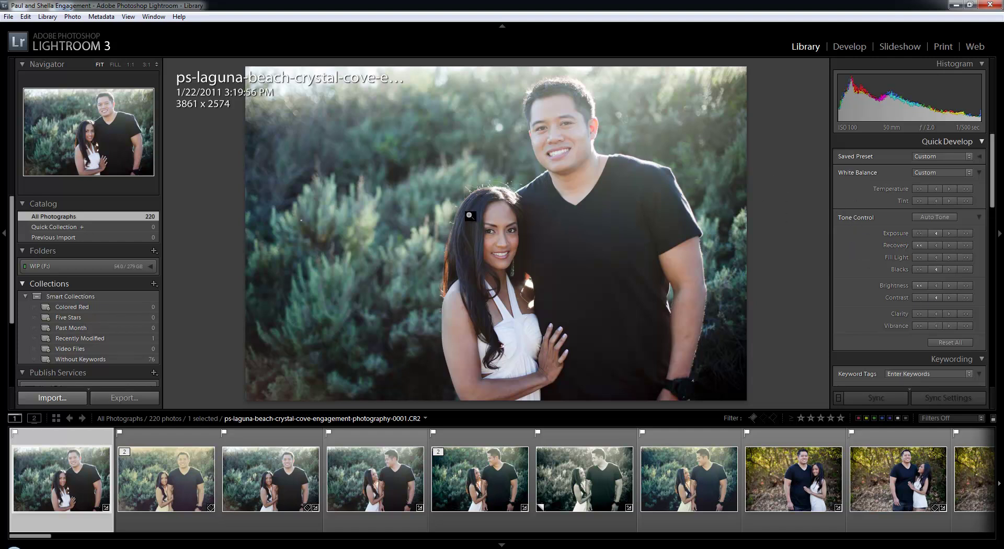
Step: Step back to the first photo and show it in Compare view
{"action": "key", "text": "Right"}
{"action": "key", "text": "Right"}
{"action": "key", "text": "Left"}
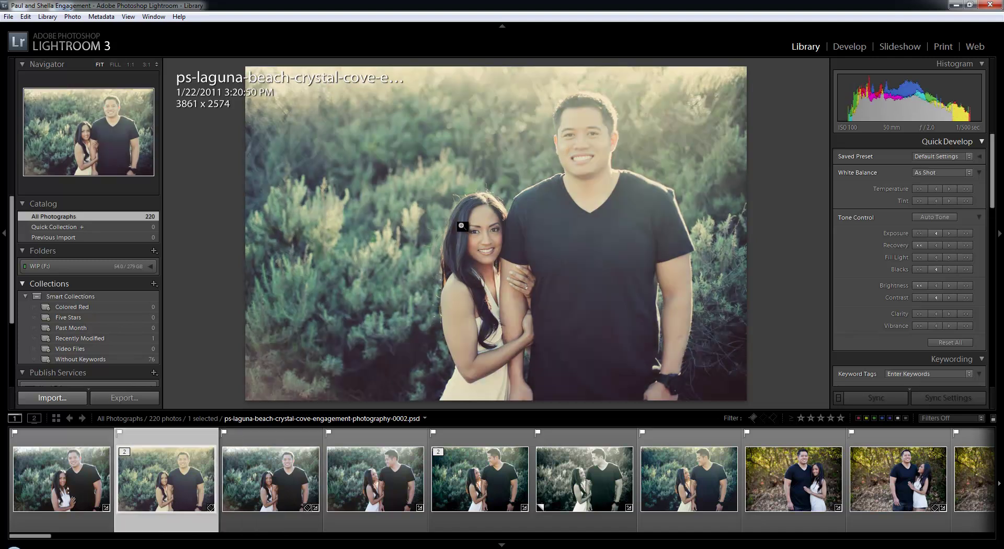
{"action": "key", "text": "Left"}
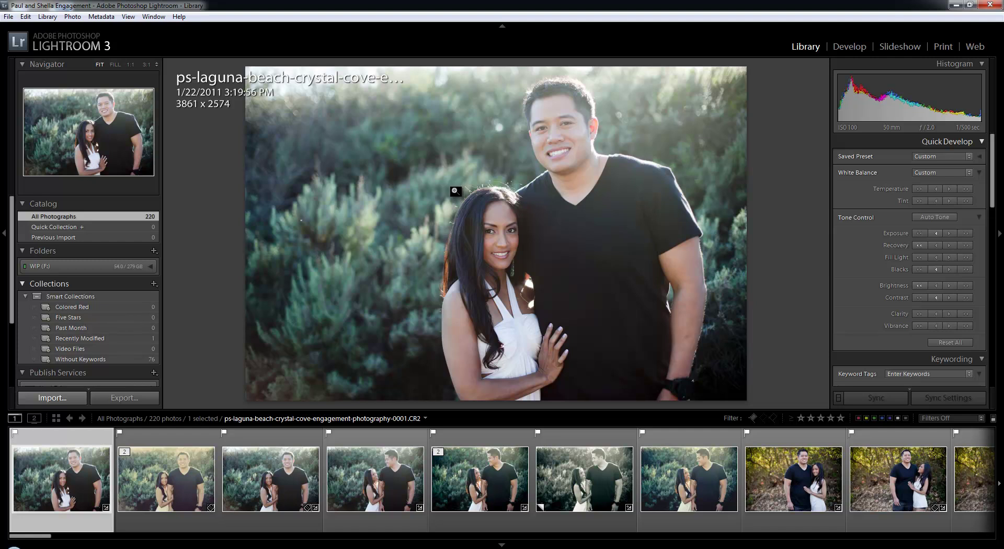
{"action": "key", "text": "c"}
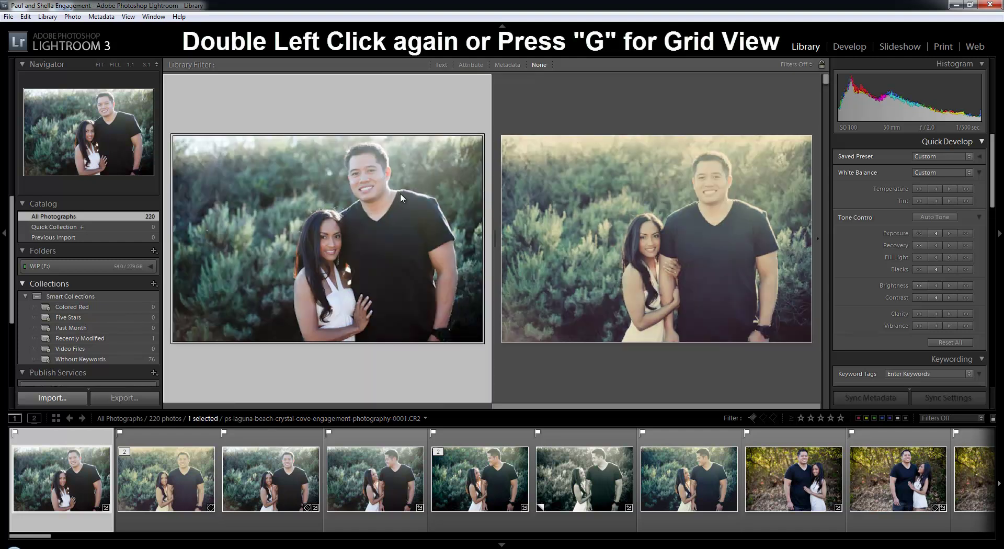
Step: Toggle between Loupe and Compare views a few times, then return to the thumbnail Grid
{"action": "double_click", "coordinate": [392, 194]}
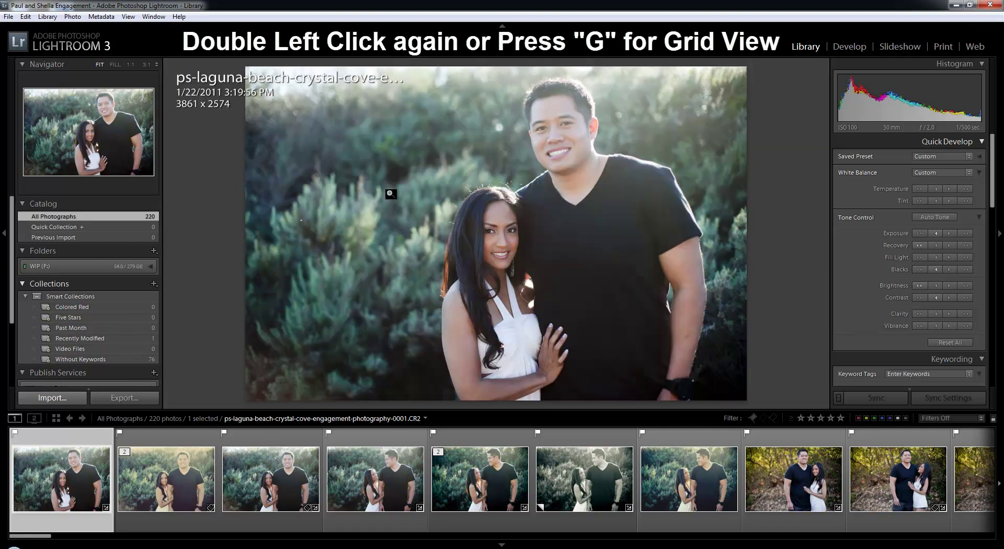
{"action": "double_click", "coordinate": [462, 195]}
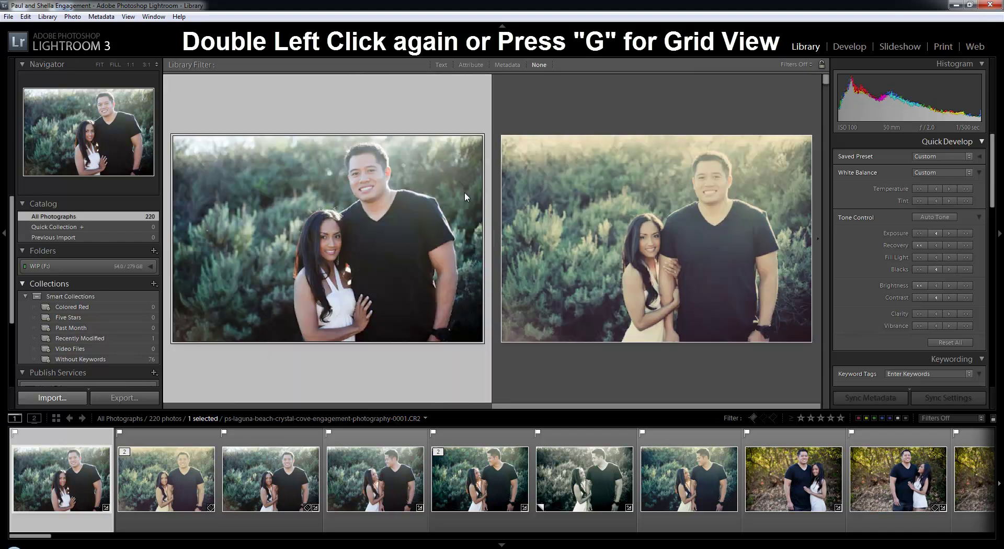
{"action": "double_click", "coordinate": [426, 200]}
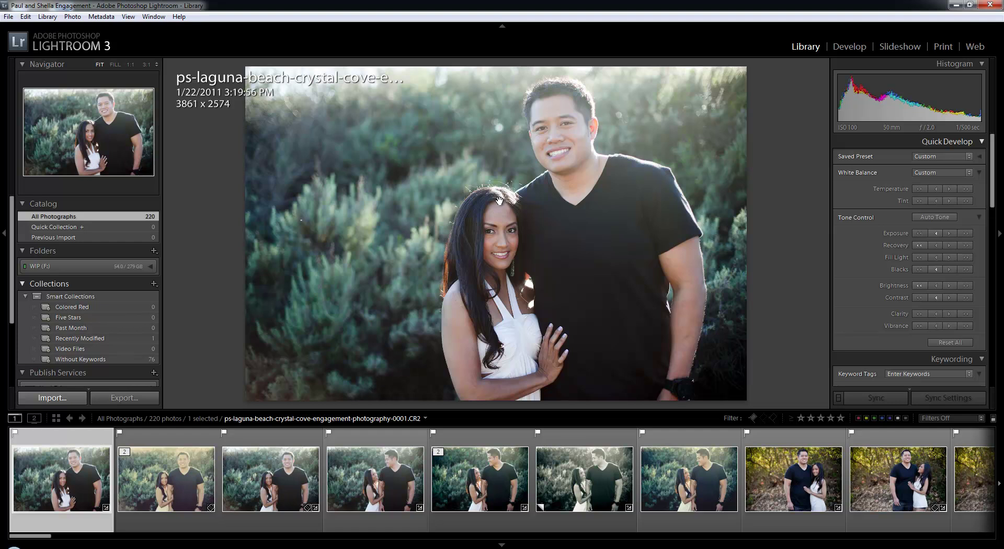
{"action": "double_click", "coordinate": [502, 203]}
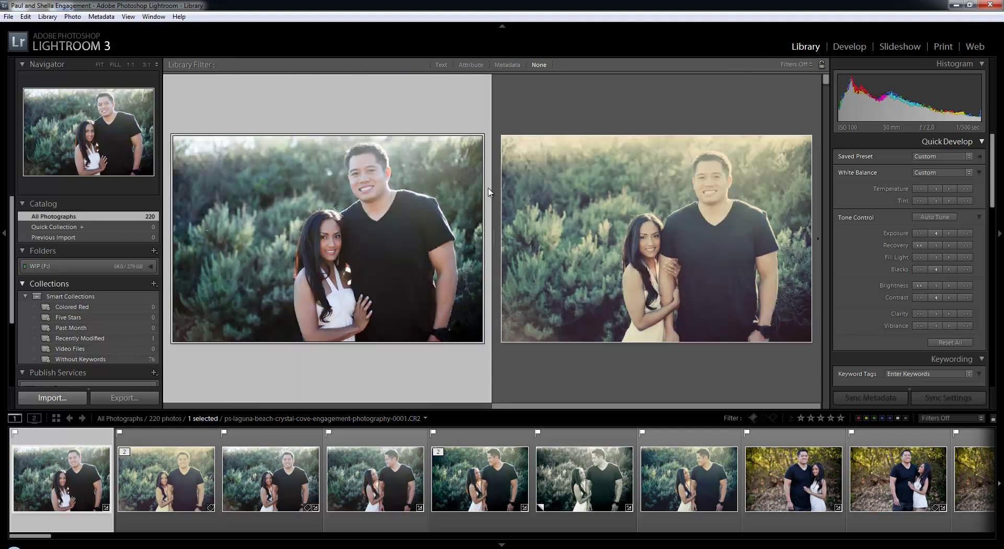
{"action": "double_click", "coordinate": [468, 190]}
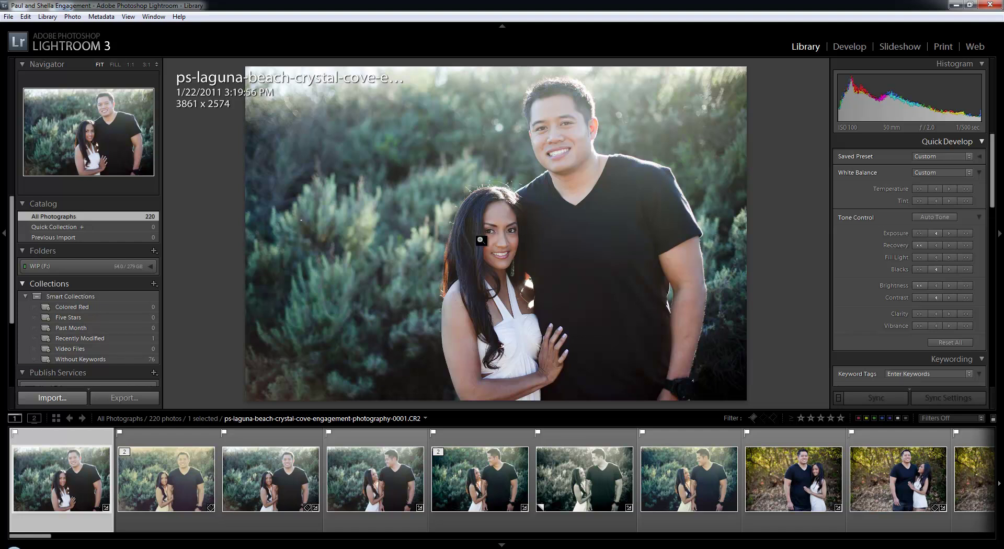
{"action": "key", "text": "g"}
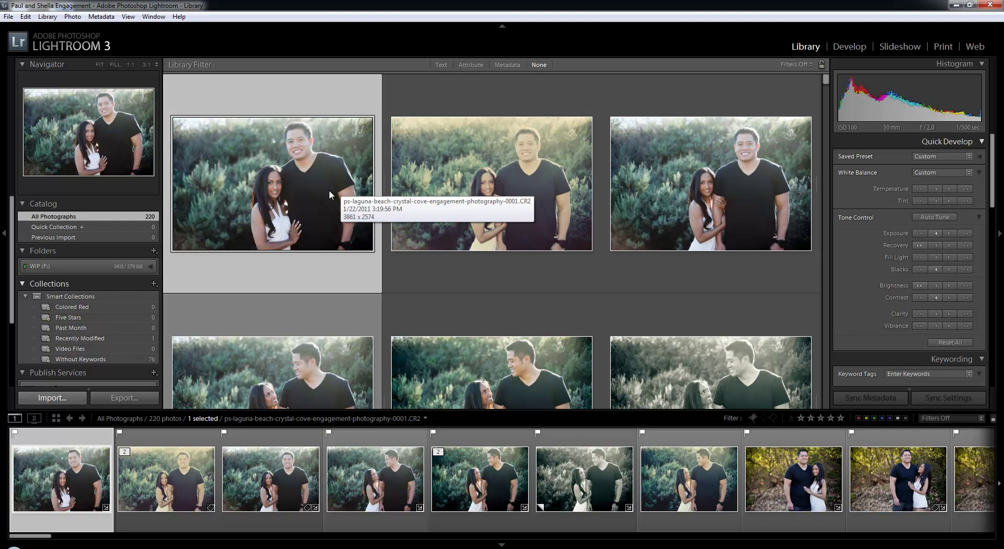
{"action": "scroll", "coordinate": [362, 204], "scroll_direction": "down", "scroll_amount": 1}
{"action": "scroll", "coordinate": [362, 208], "scroll_direction": "down", "scroll_amount": 1}
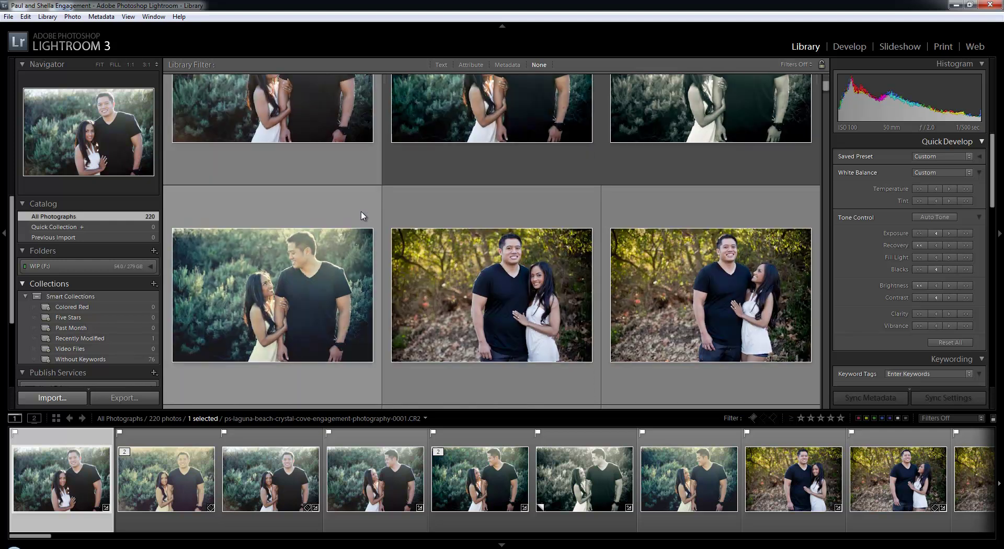
{"action": "scroll", "coordinate": [341, 242], "scroll_direction": "up", "scroll_amount": 2}
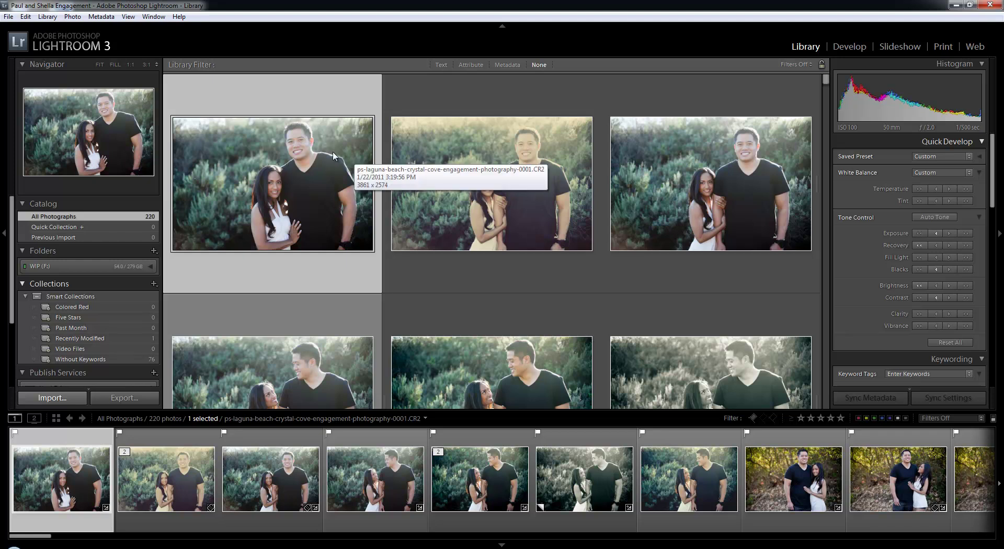
{"action": "scroll", "coordinate": [331, 162], "scroll_direction": "down", "scroll_amount": 2}
{"action": "scroll", "coordinate": [321, 163], "scroll_direction": "up", "scroll_amount": 2}
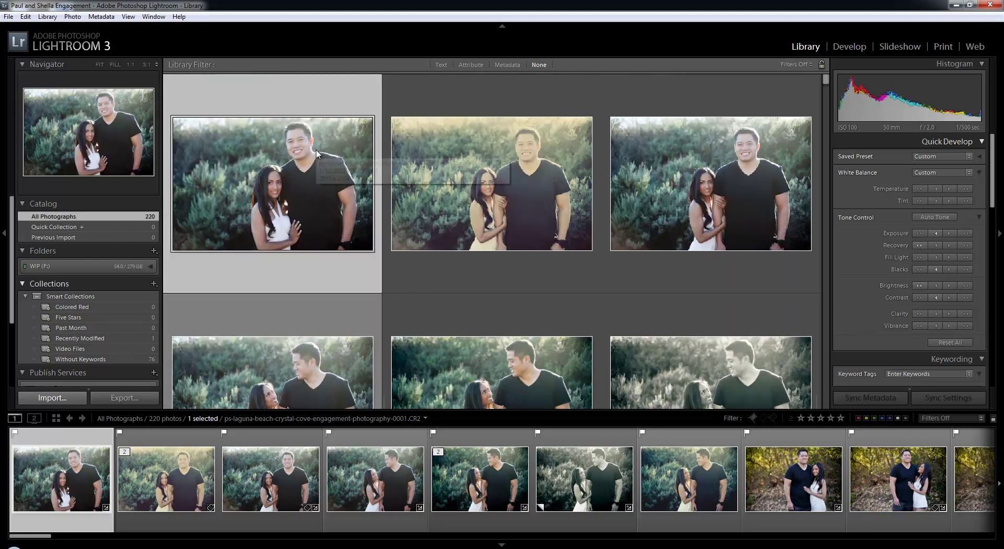
{"action": "scroll", "coordinate": [316, 154], "scroll_direction": "down", "scroll_amount": 1}
{"action": "left_click", "coordinate": [647, 252], "text": "shift"}
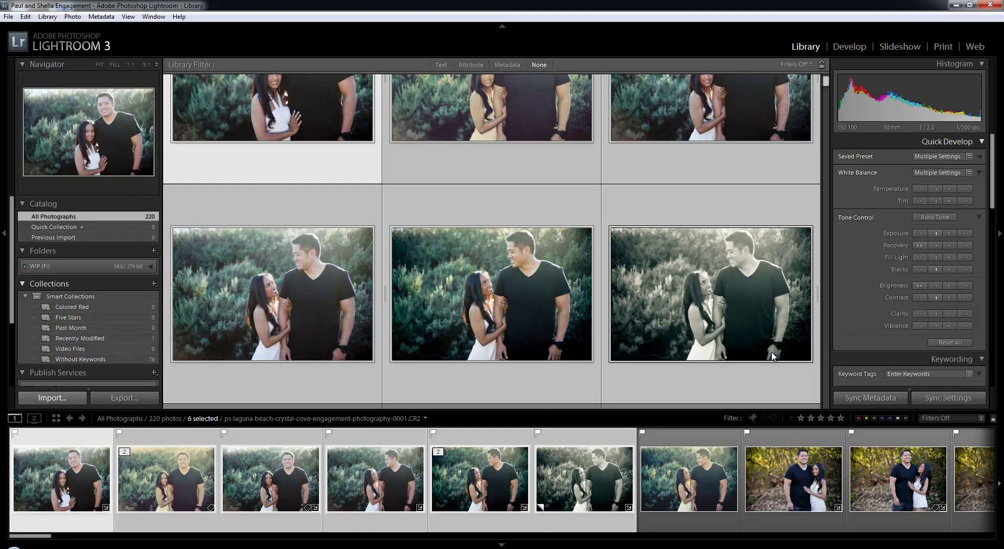
{"action": "scroll", "coordinate": [469, 246], "scroll_direction": "up", "scroll_amount": 1}
{"action": "scroll", "coordinate": [466, 236], "scroll_direction": "down", "scroll_amount": 1}
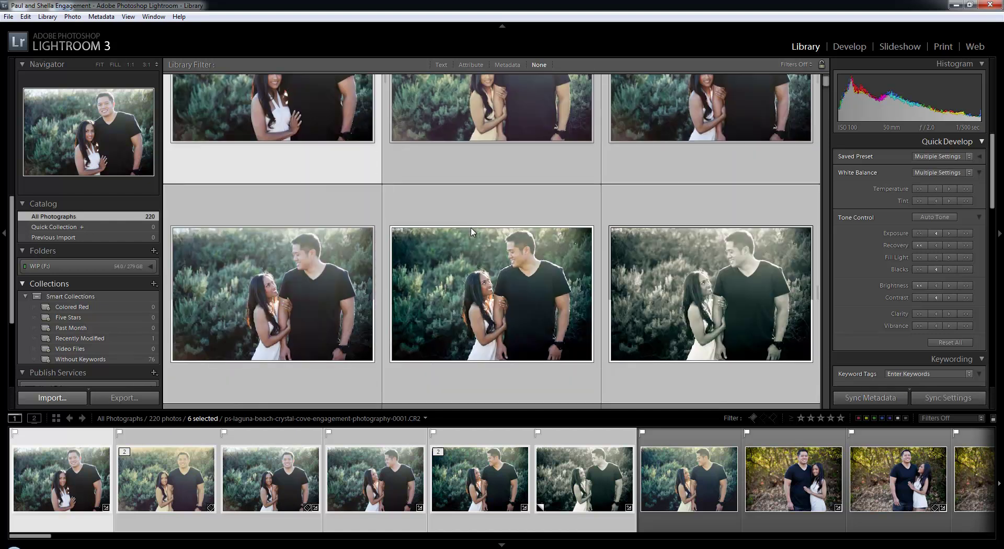
{"action": "left_click", "coordinate": [444, 300]}
{"action": "key", "text": "Home"}
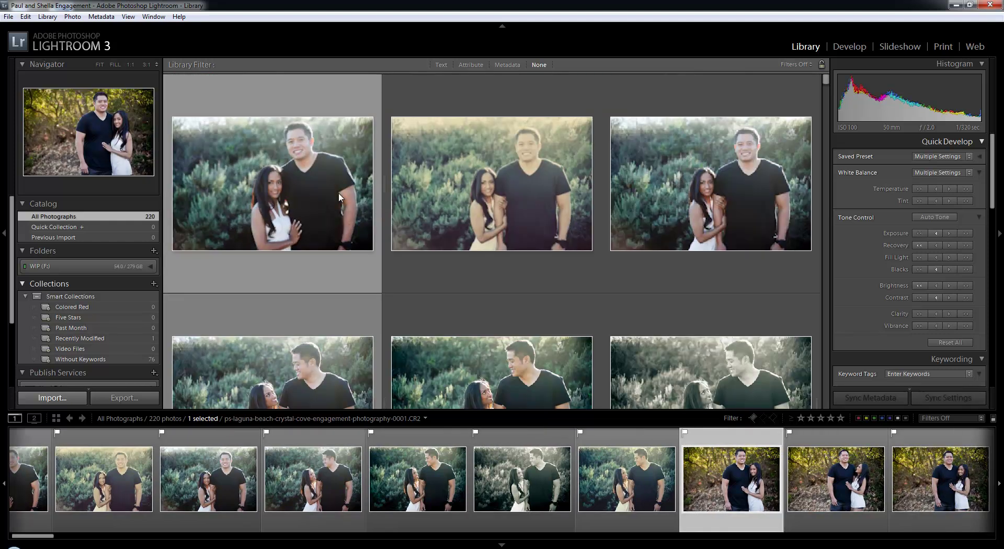
Step: Select photos 1–6 and bring the Keywording panel into view, showing BEST
{"action": "left_click", "coordinate": [676, 316], "text": "shift"}
{"action": "scroll", "coordinate": [884, 272], "scroll_direction": "down", "scroll_amount": 4}
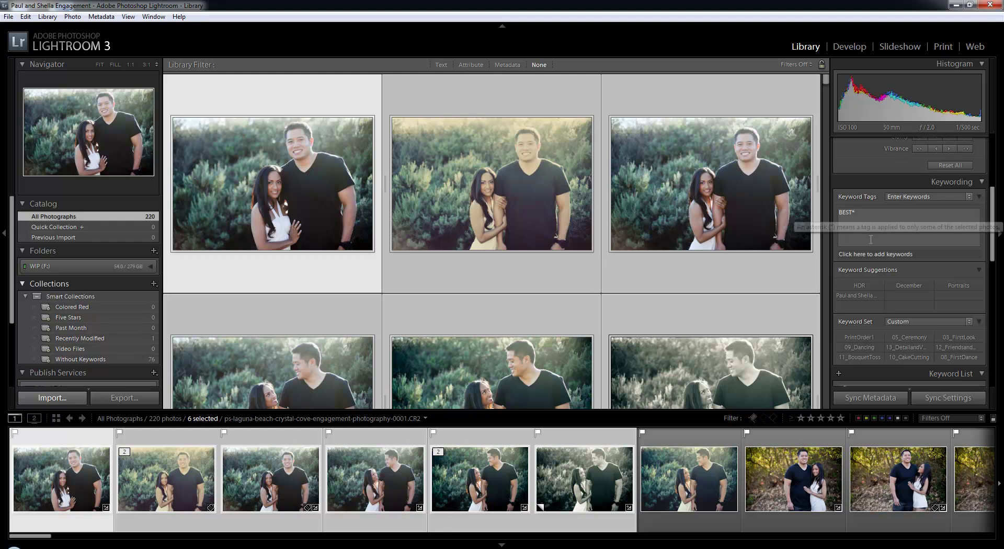
{"action": "scroll", "coordinate": [932, 296], "scroll_direction": "down", "scroll_amount": 2}
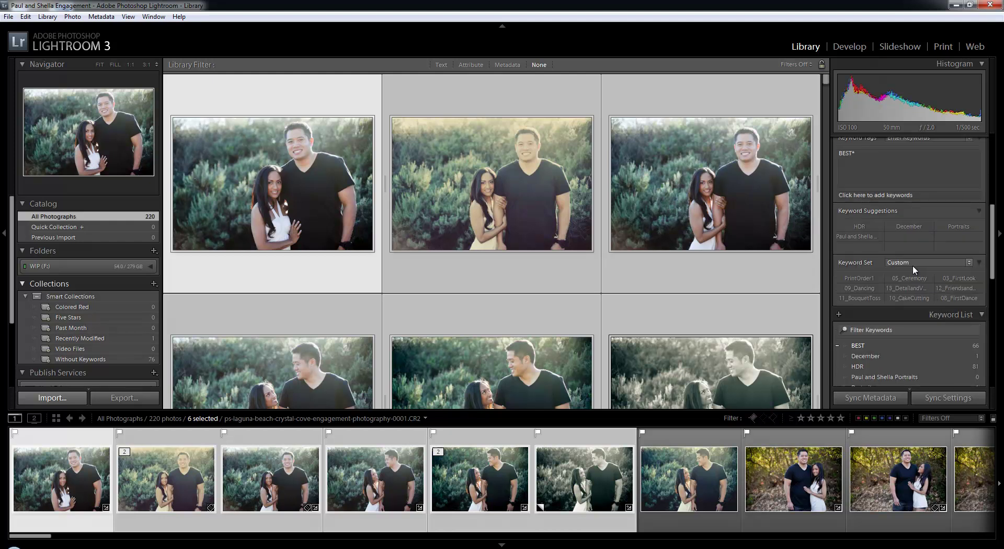
{"action": "scroll", "coordinate": [912, 265], "scroll_direction": "up", "scroll_amount": 4}
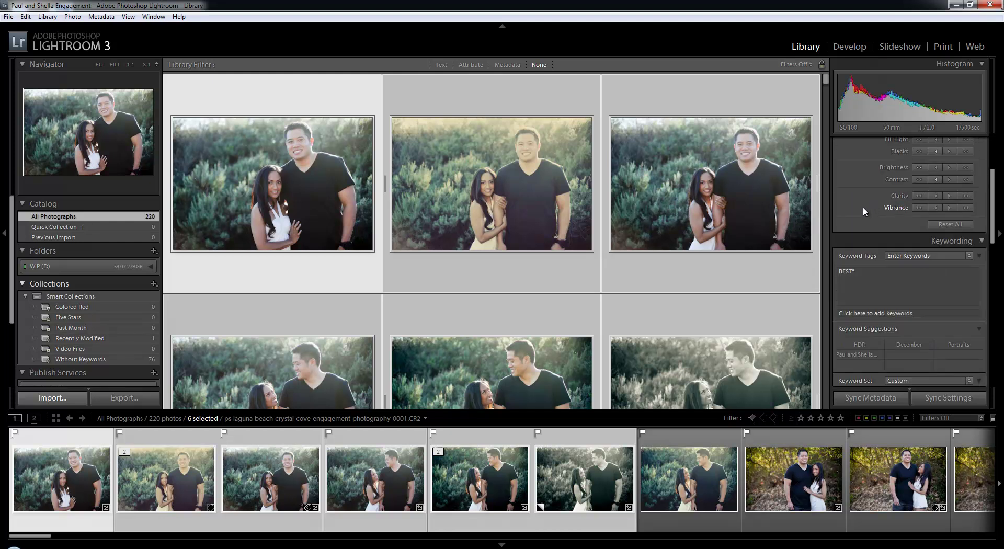
Step: Open photo 0002 in Loupe, select filmstrip photos 2–5 and add the keyword COUPLES
{"action": "left_click", "coordinate": [439, 170]}
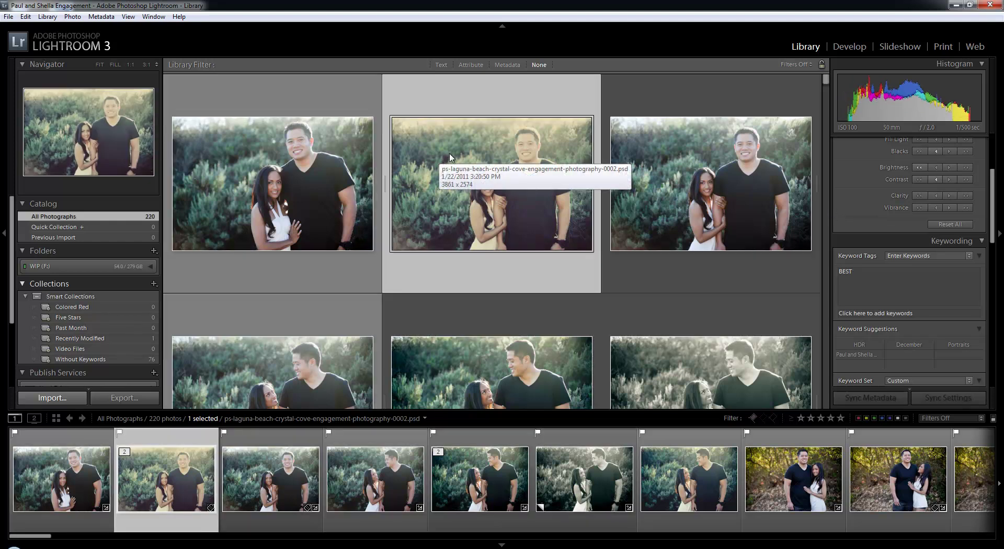
{"action": "double_click", "coordinate": [450, 158]}
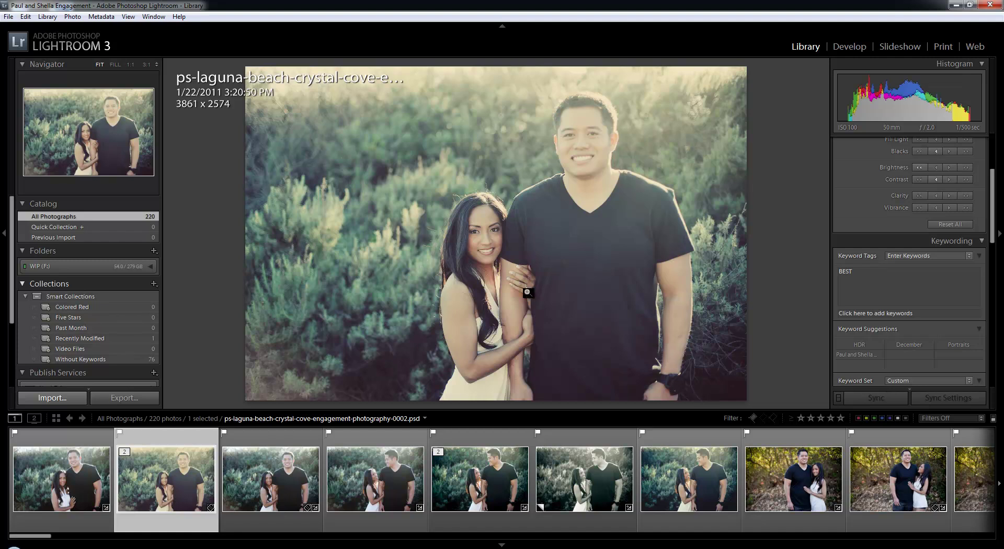
{"action": "left_click", "coordinate": [489, 496], "text": "shift"}
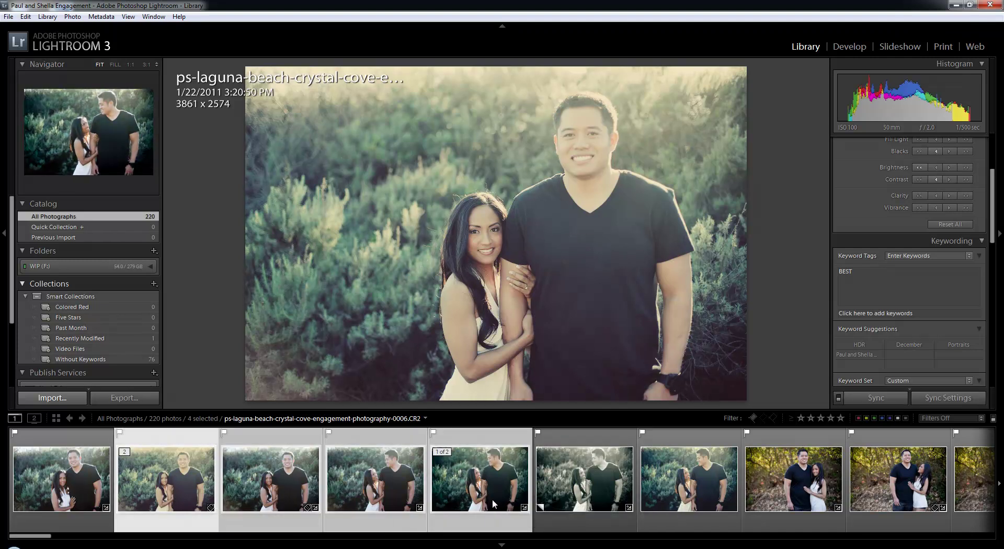
{"action": "left_click", "coordinate": [908, 281]}
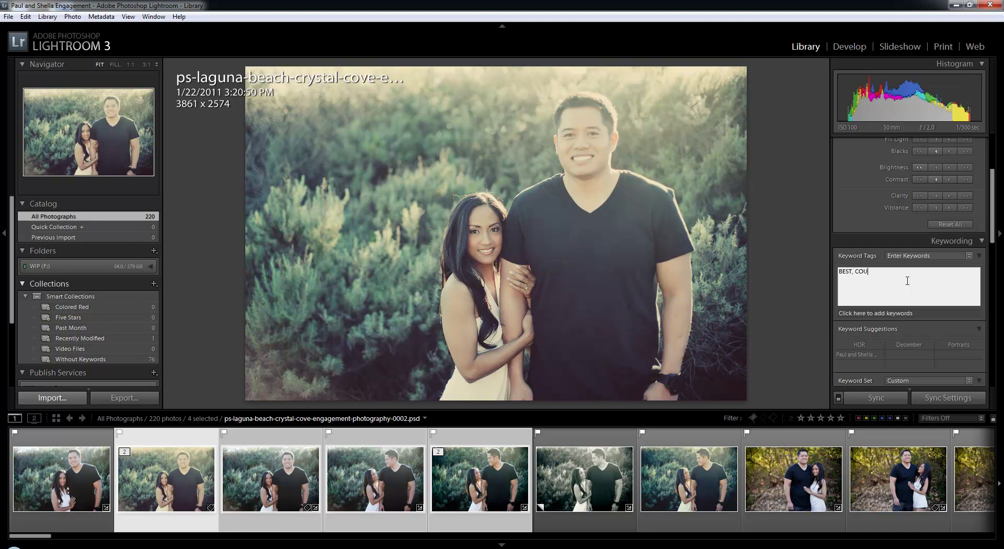
{"action": "key", "text": "Return"}
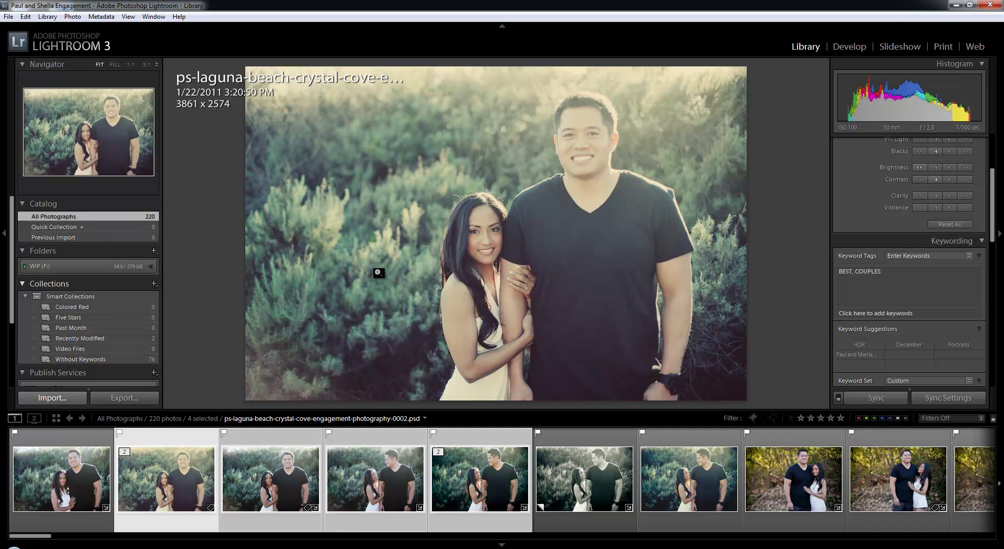
Step: Return to Grid and check the third photo's keyword tags
{"action": "key", "text": "g"}
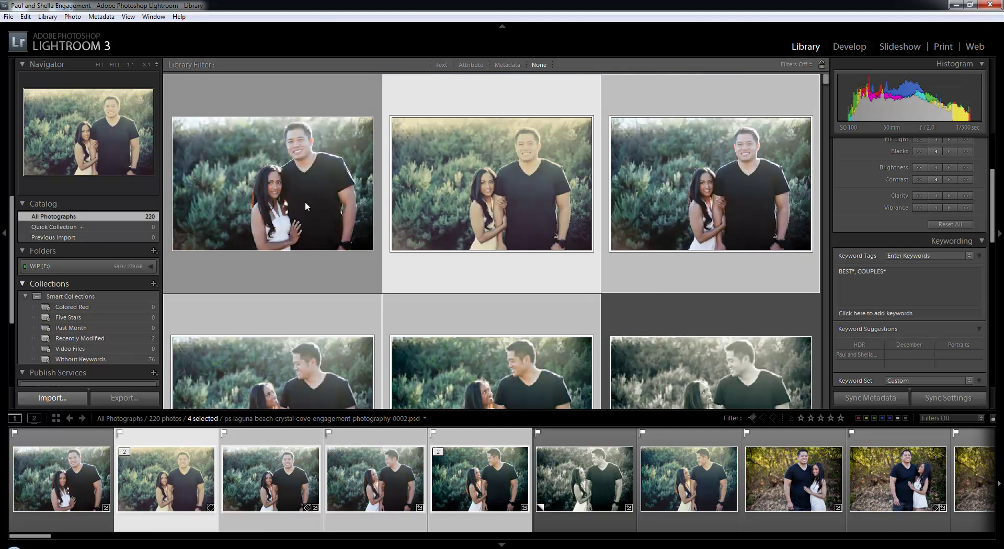
{"action": "left_click", "coordinate": [716, 205]}
{"action": "left_click", "coordinate": [859, 344]}
{"action": "scroll", "coordinate": [883, 327], "scroll_direction": "down", "scroll_amount": 2}
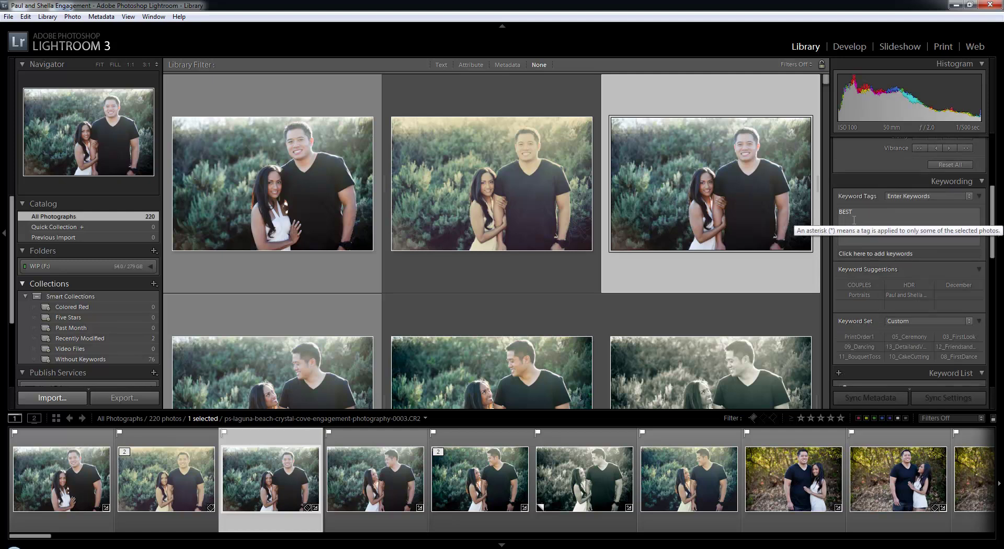
Step: Select photo 0002 through the four similar photos and apply COUPLES fully to all of them
{"action": "left_click", "coordinate": [539, 186]}
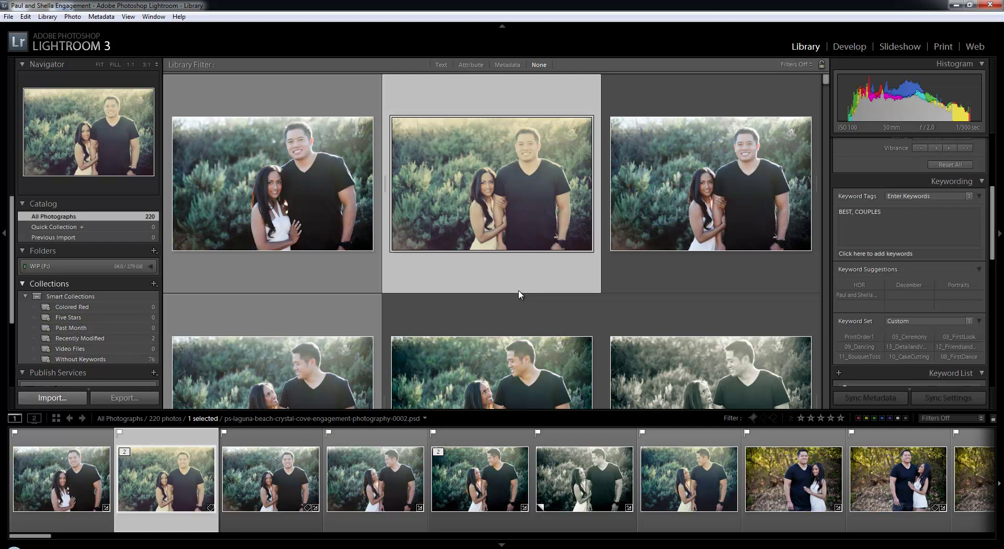
{"action": "scroll", "coordinate": [520, 291], "scroll_direction": "down", "scroll_amount": 2}
{"action": "left_click", "coordinate": [494, 254], "text": "shift"}
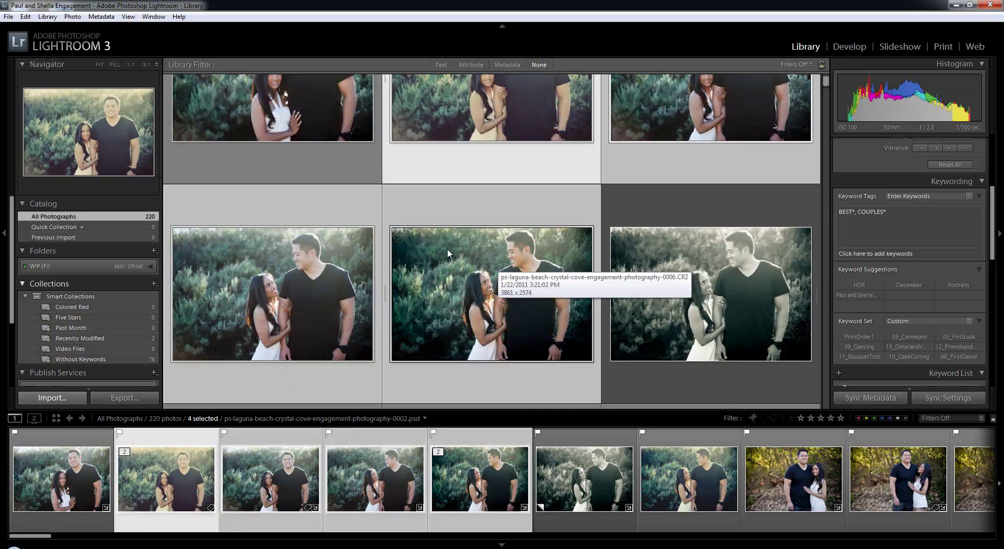
{"action": "left_click", "coordinate": [886, 213]}
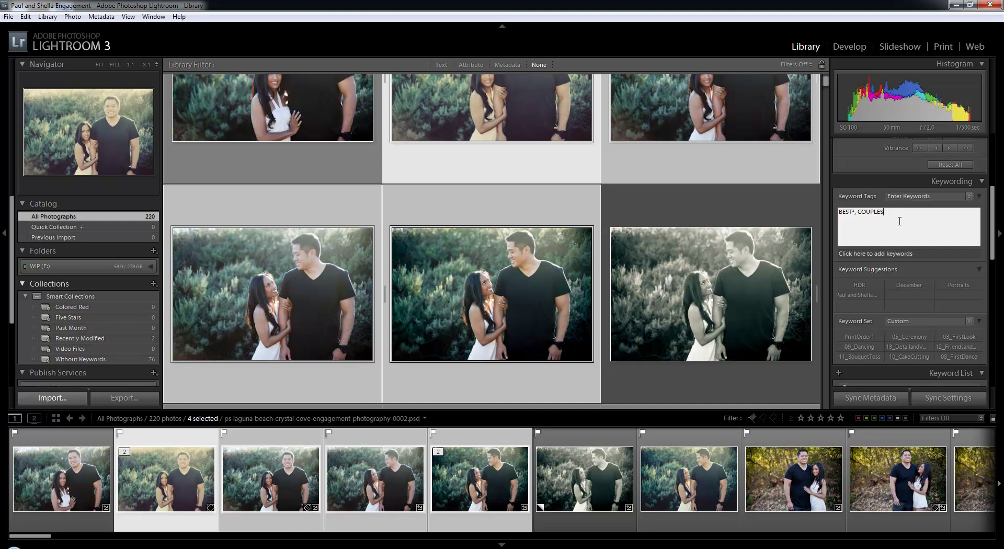
{"action": "key", "text": "Return"}
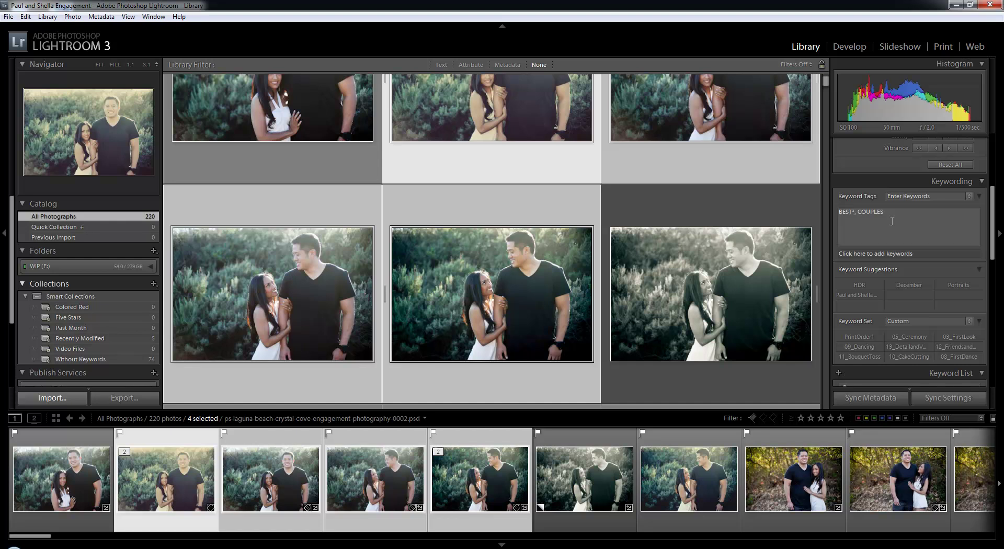
Step: Step the selection back from the second row to the first photo, reviewing keywords
{"action": "left_click", "coordinate": [642, 288]}
{"action": "key", "text": "Left"}
{"action": "key", "text": "Left"}
{"action": "key", "text": "Left"}
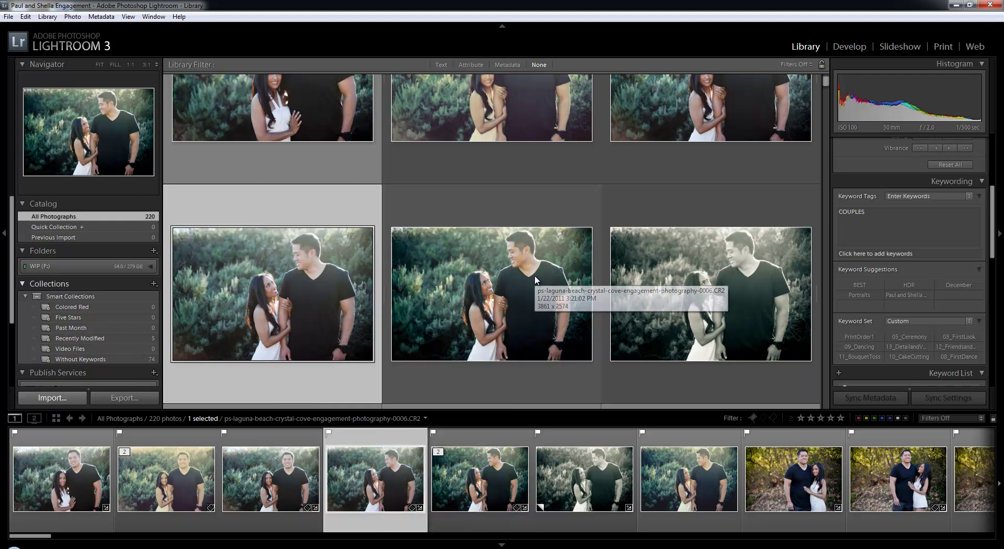
{"action": "key", "text": "Left"}
{"action": "key", "text": "Left"}
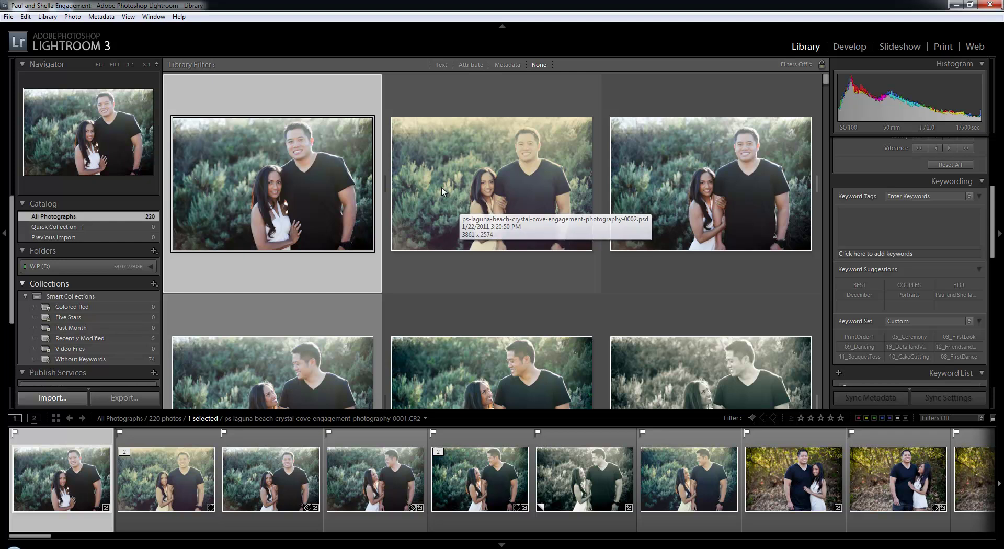
Step: Select photos 0001 and 0002 and show them in Compare view, reviewing the View menu's modes
{"action": "left_click", "coordinate": [452, 209]}
{"action": "key", "text": "Left"}
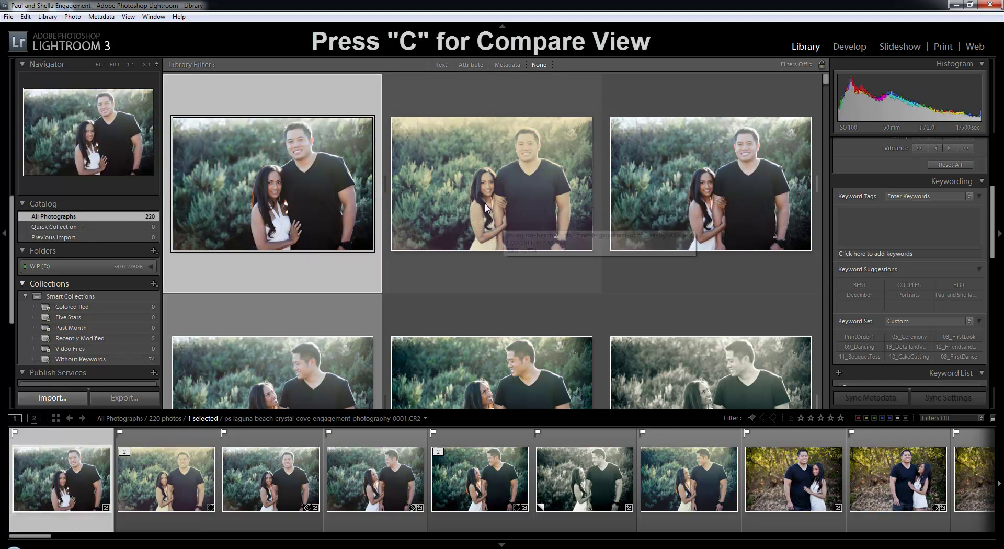
{"action": "left_click", "coordinate": [459, 201], "text": "ctrl"}
{"action": "key", "text": "c"}
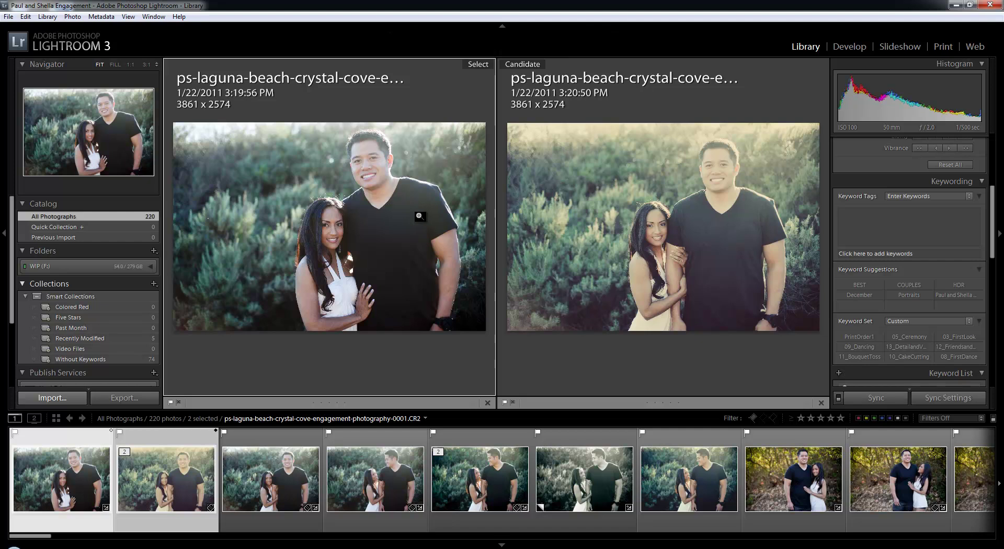
{"action": "left_click", "coordinate": [127, 16]}
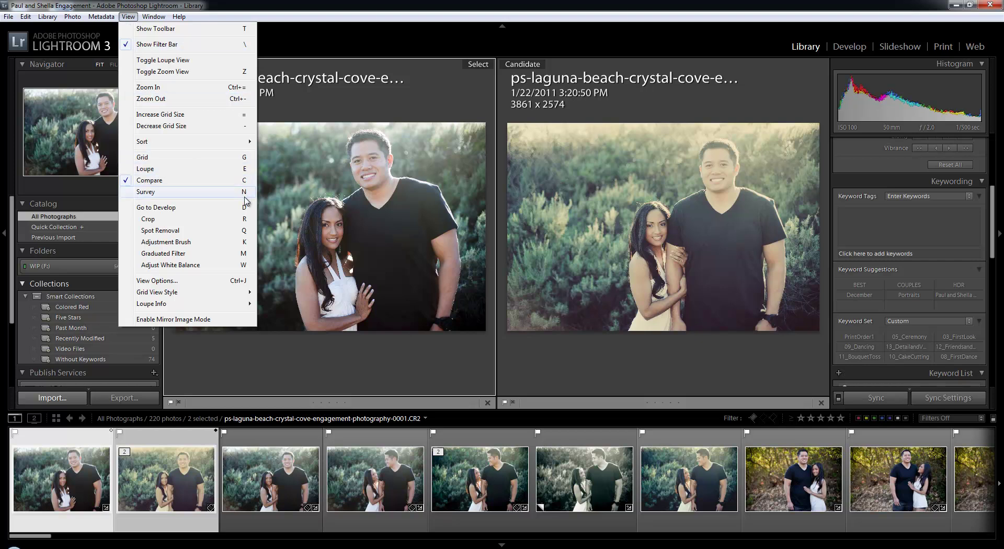
{"action": "left_click", "coordinate": [157, 180]}
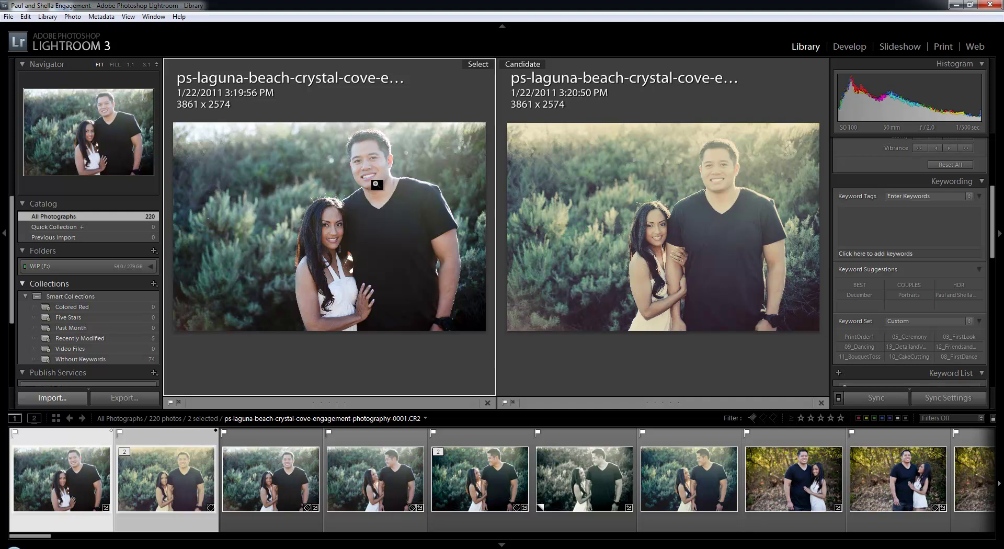
Step: Compare photo 0002 with the first photo, checking faces at 1:1, then fit both again
{"action": "left_click", "coordinate": [216, 433]}
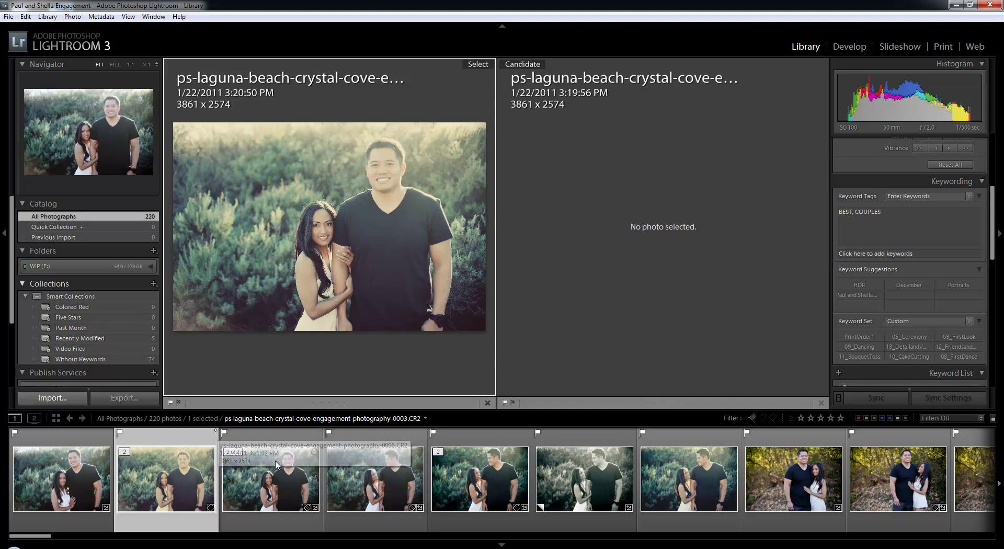
{"action": "left_click", "coordinate": [272, 480], "text": "ctrl"}
{"action": "key", "text": "Left"}
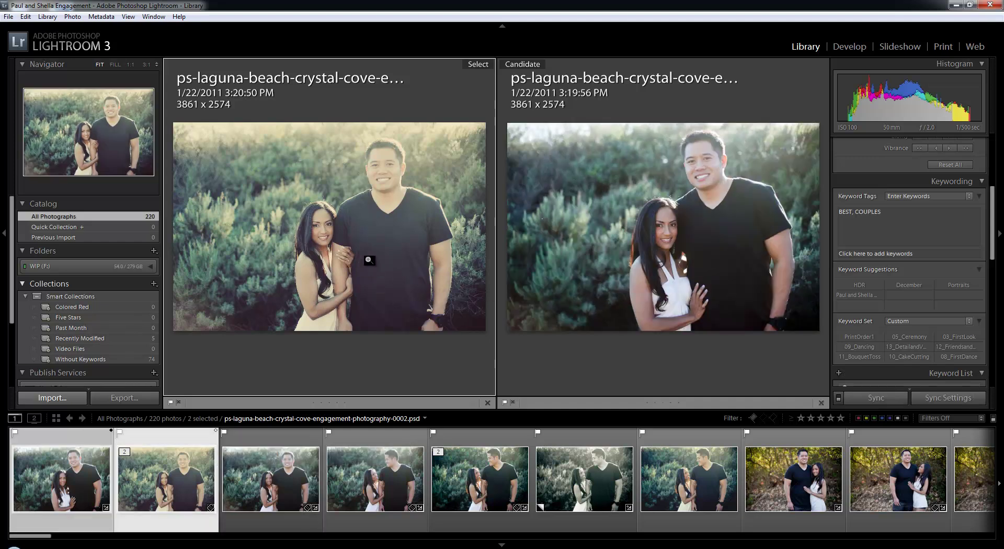
{"action": "left_click", "coordinate": [319, 228]}
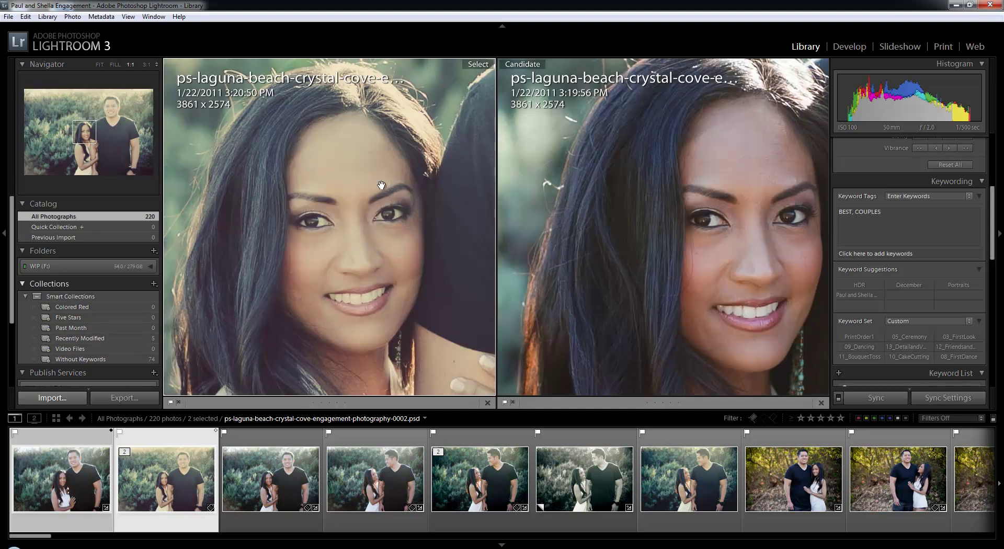
{"action": "left_click_drag", "start_coordinate": [412, 142], "coordinate": [364, 222]}
{"action": "left_click", "coordinate": [375, 216]}
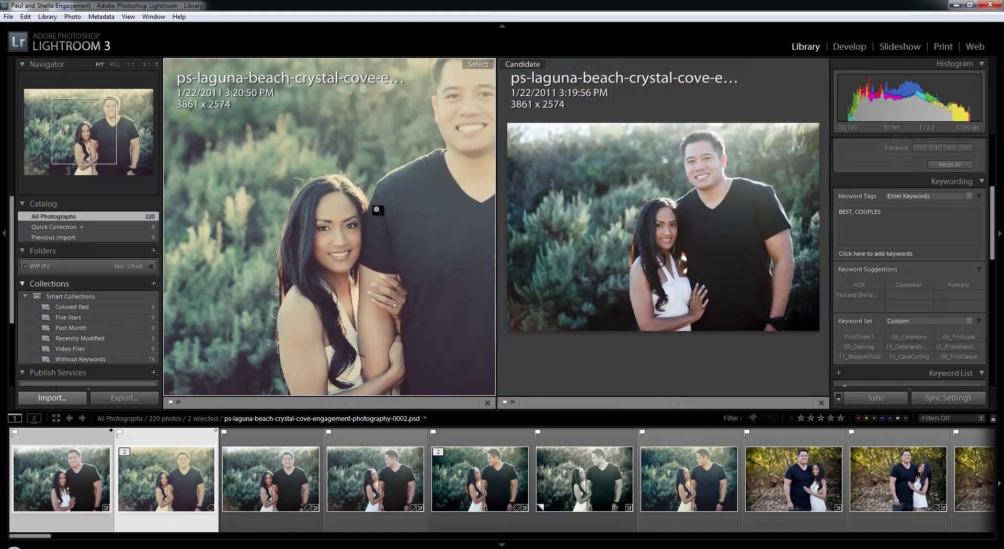
Step: Compare photo 0006 with its copy, zoomed in on the woman's face
{"action": "left_click", "coordinate": [479, 479]}
{"action": "left_click", "coordinate": [584, 491], "text": "shift"}
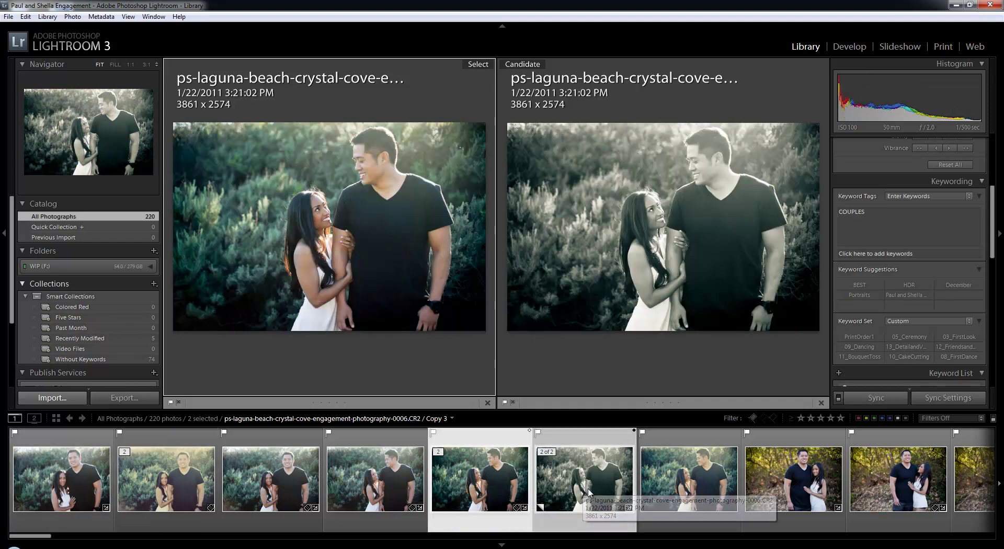
{"action": "left_click", "coordinate": [320, 205]}
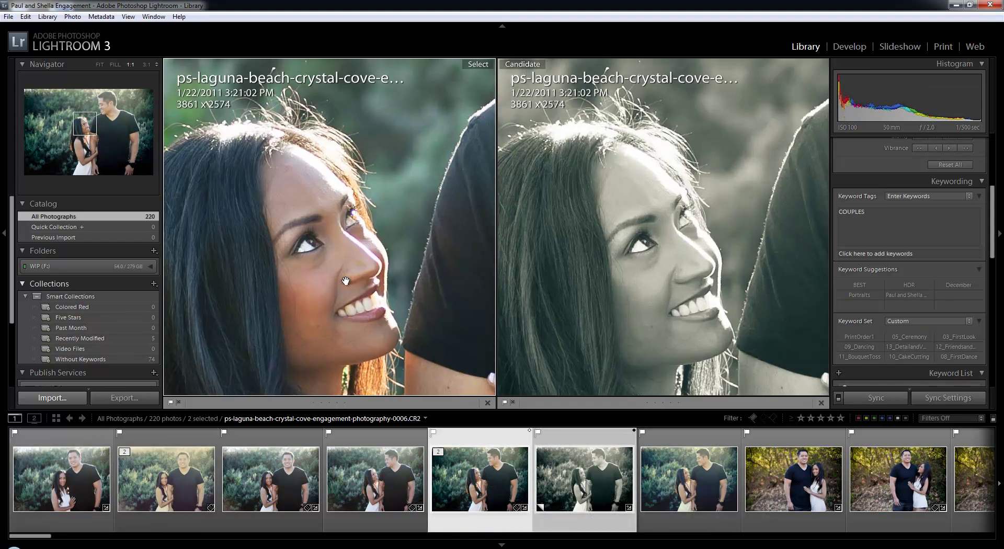
{"action": "left_click_drag", "start_coordinate": [336, 284], "coordinate": [345, 265]}
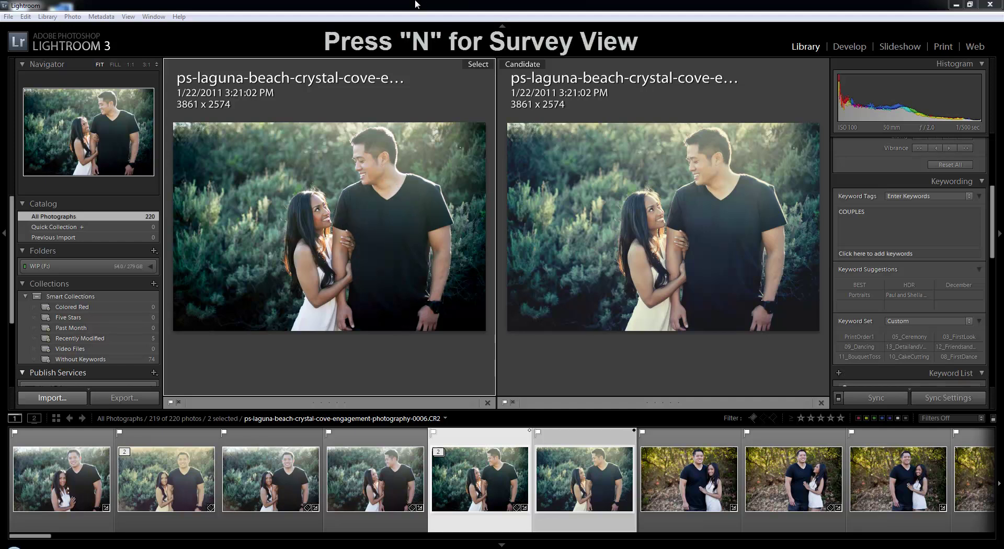
Step: Switch to Survey view (N) and extend the selection to seven photos, bush to woodland shots
{"action": "key", "text": "n"}
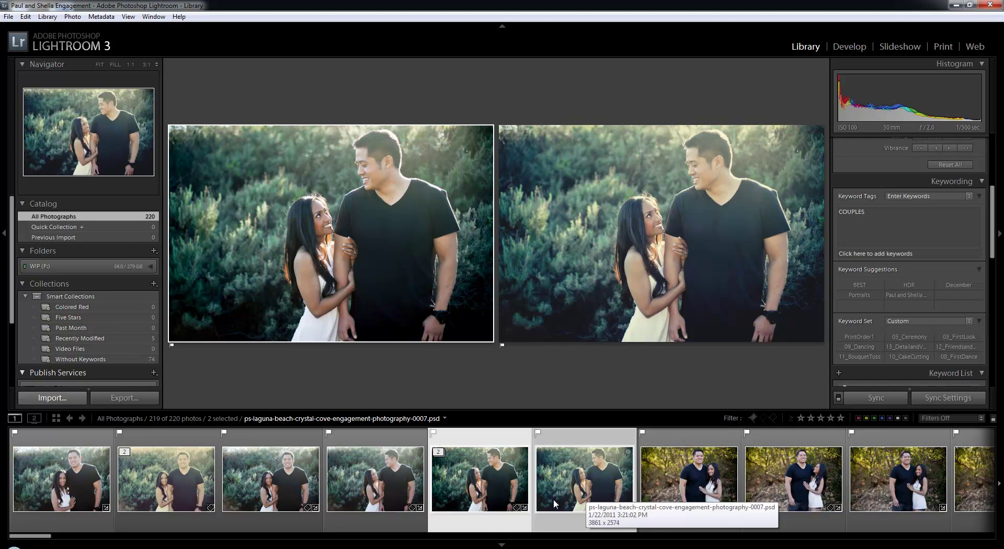
{"action": "scroll", "coordinate": [628, 489], "scroll_direction": "down", "scroll_amount": 3}
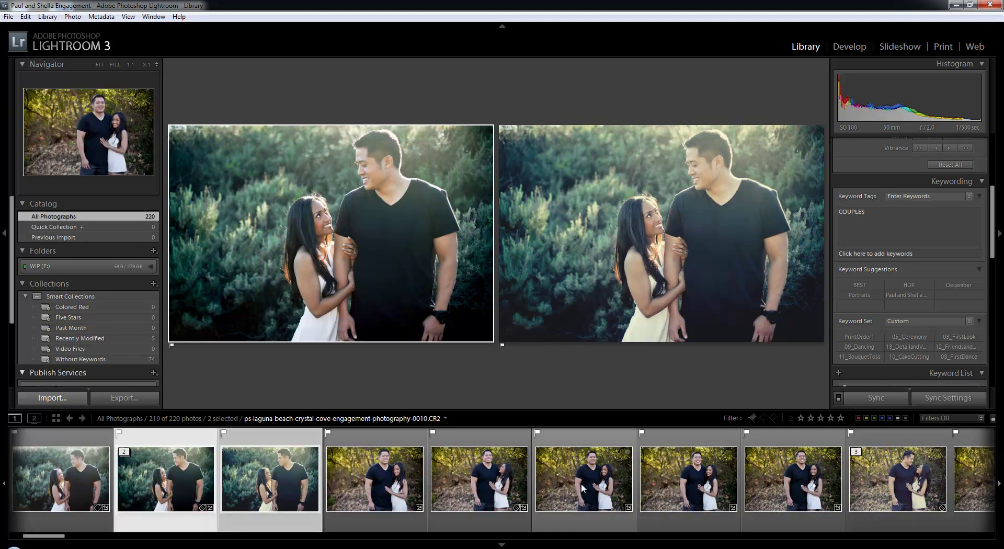
{"action": "left_click", "coordinate": [583, 490], "text": "shift"}
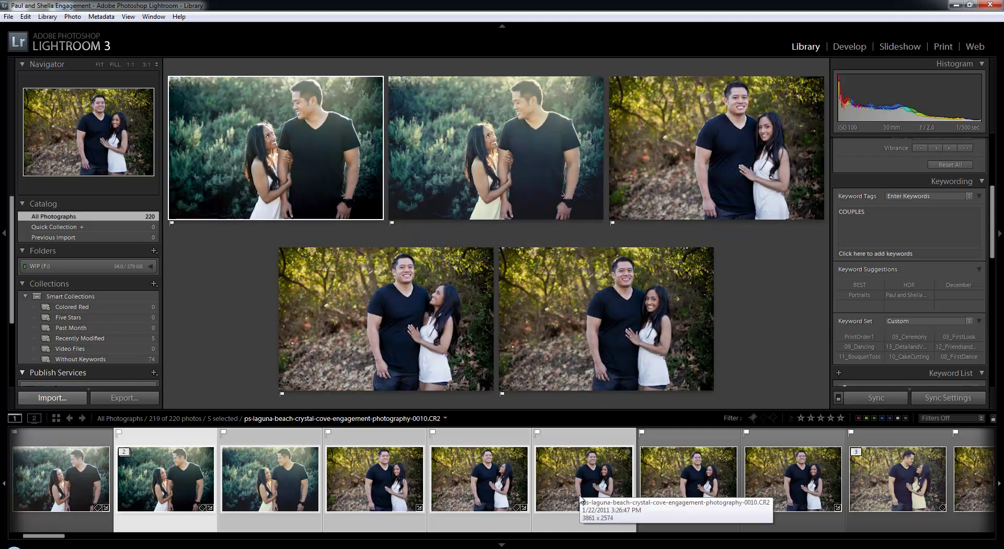
{"action": "scroll", "coordinate": [642, 475], "scroll_direction": "down", "scroll_amount": 3}
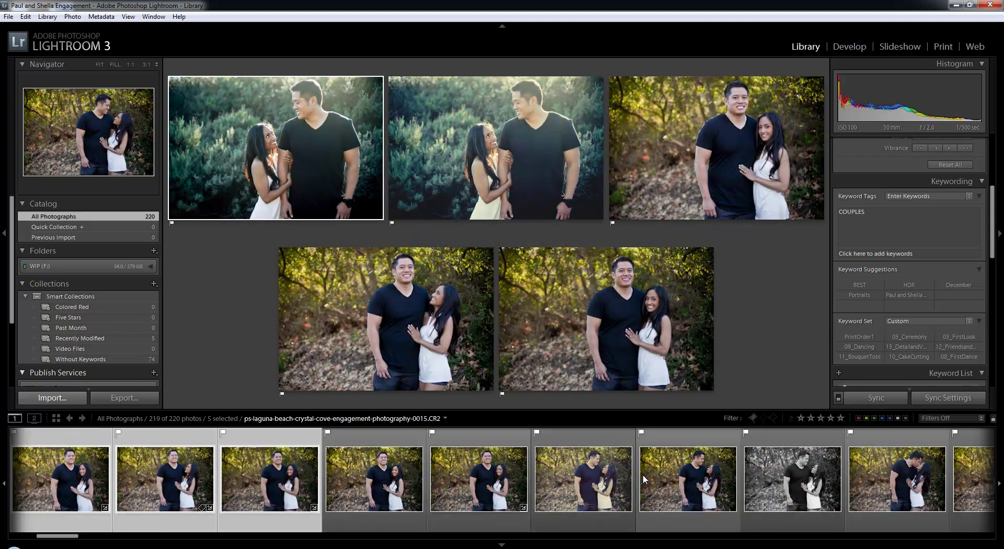
{"action": "left_click", "coordinate": [494, 486], "text": "shift"}
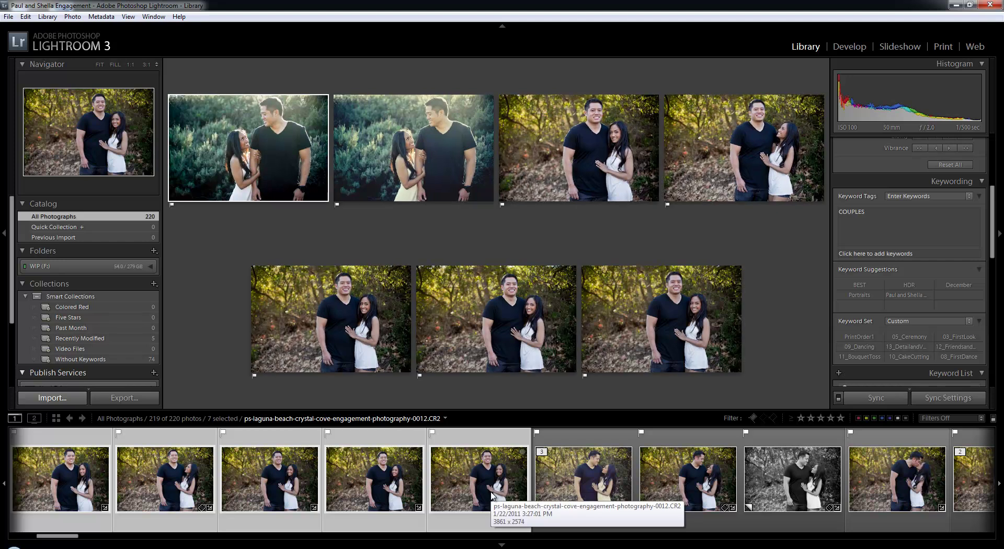
{"action": "scroll", "coordinate": [502, 471], "scroll_direction": "up", "scroll_amount": 2}
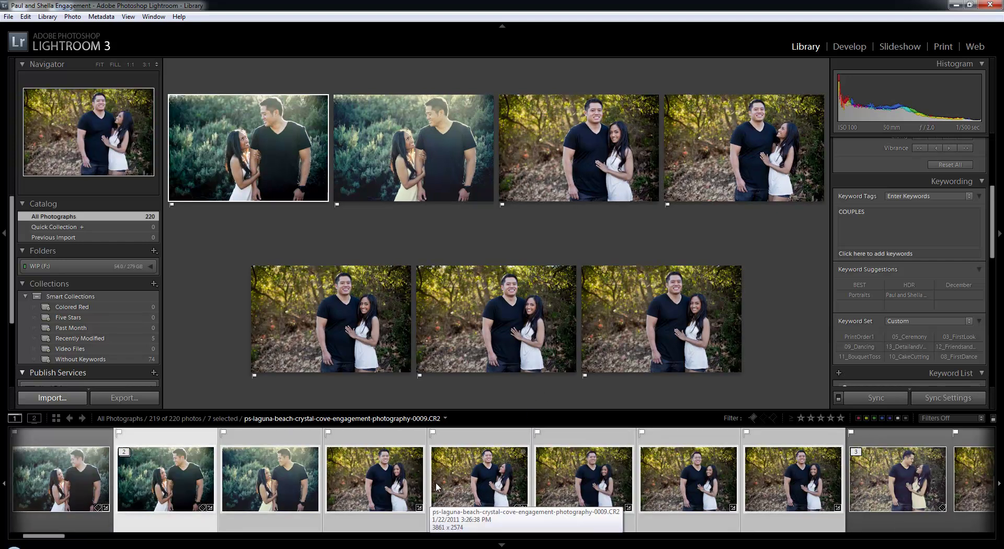